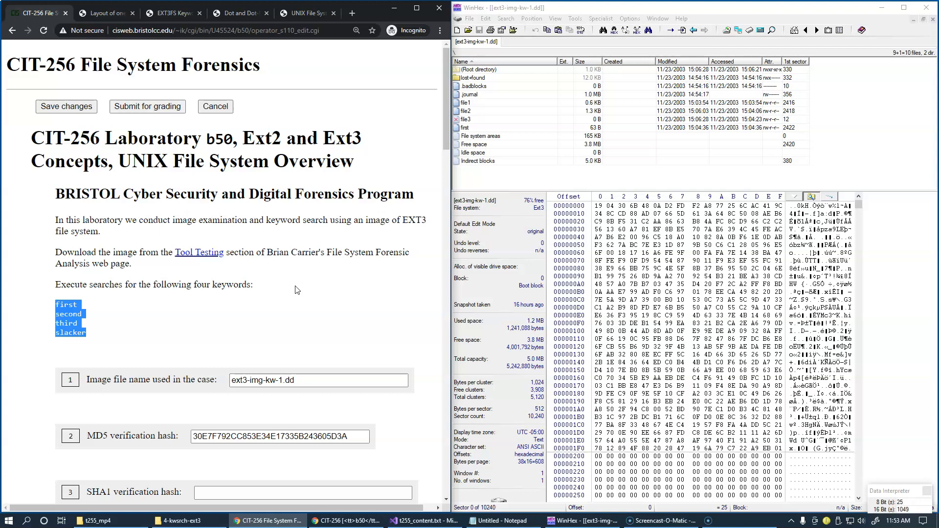
Open file2 from the disk image in WinHex to view its contents, and close it again.
{"action": "left_click", "coordinate": [599, 7]}
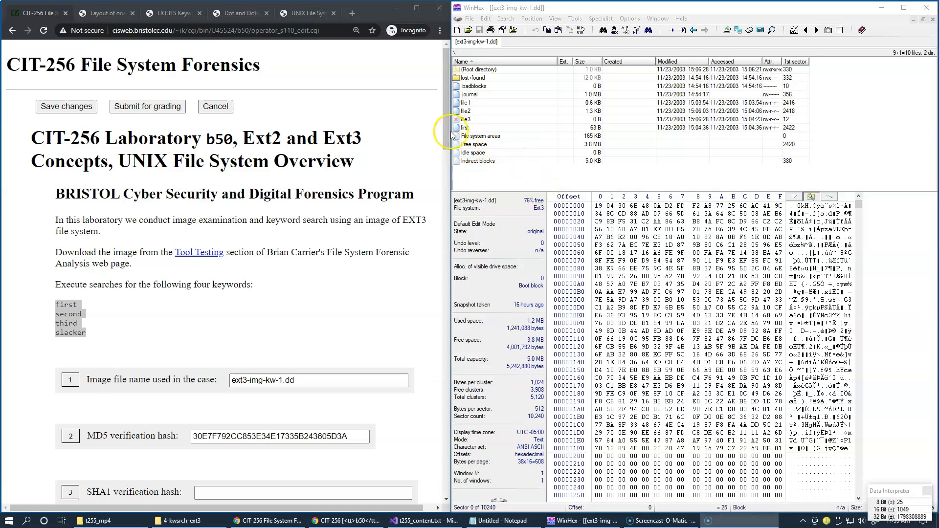
{"action": "double_click", "coordinate": [460, 110]}
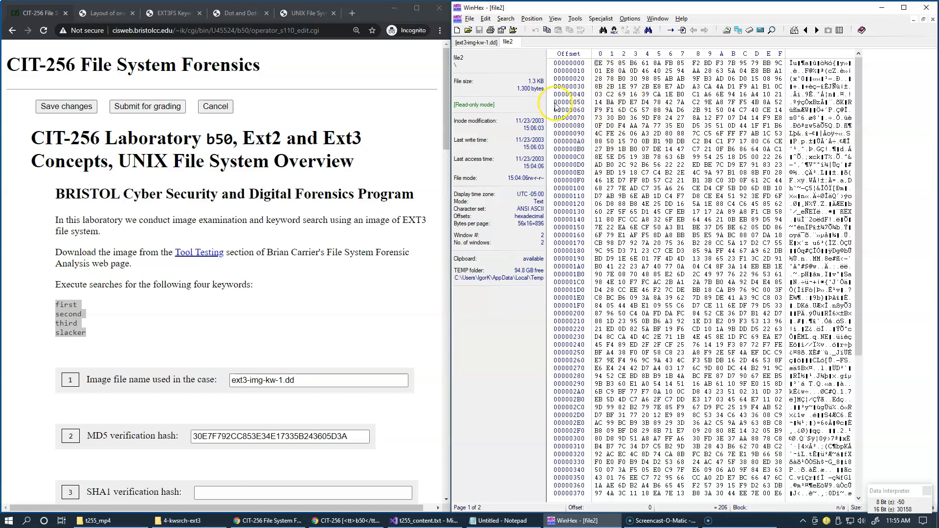
{"action": "left_click", "coordinate": [932, 19]}
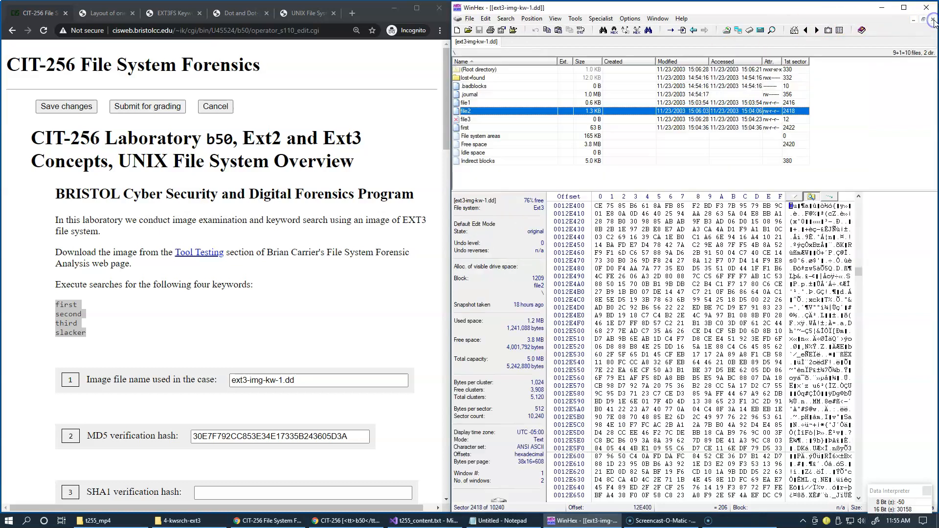
{"action": "left_click", "coordinate": [496, 176]}
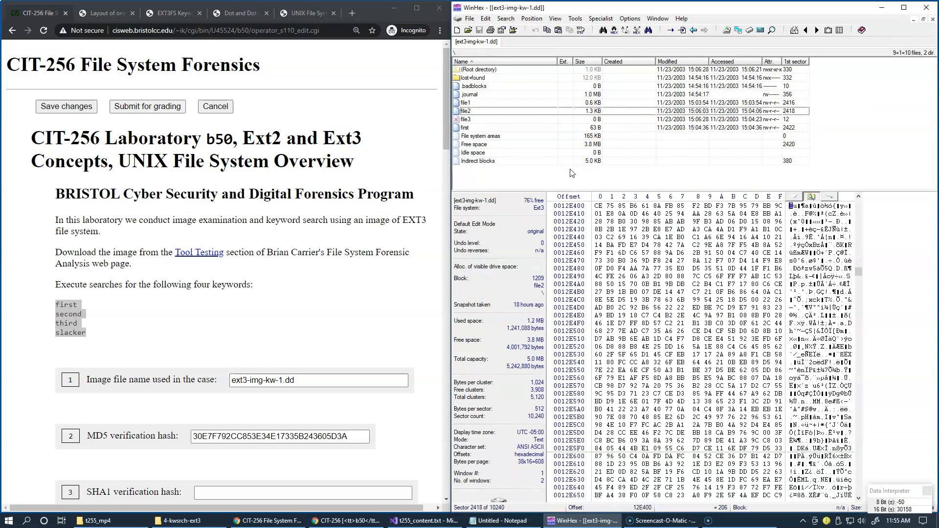
Start a text search of the disk image in all directions for the lab page keyword "first", using ASCII/Code page.
{"action": "left_click", "coordinate": [507, 19]}
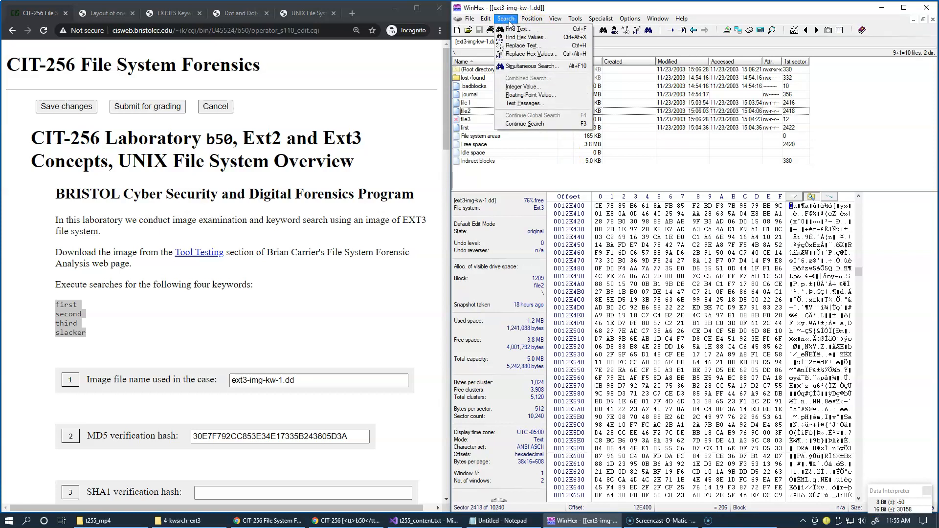
{"action": "left_click", "coordinate": [514, 31]}
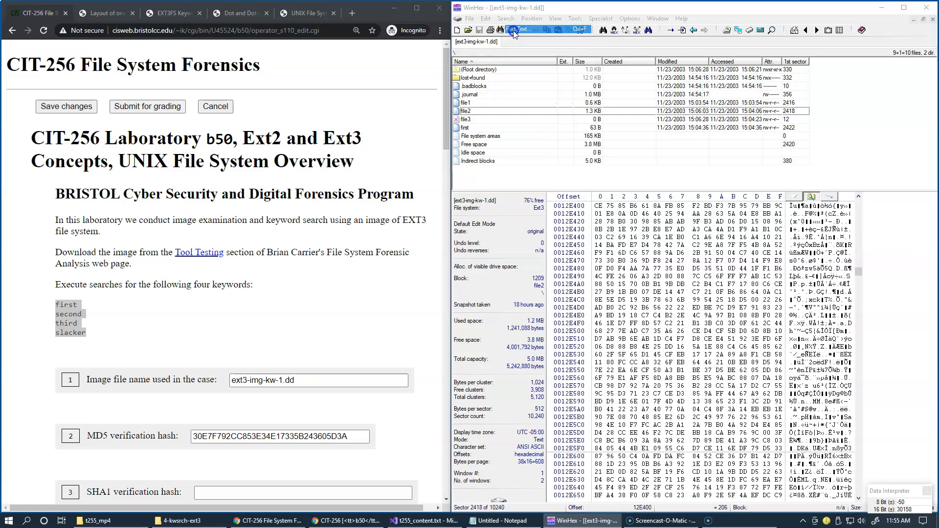
{"action": "left_click", "coordinate": [680, 175]}
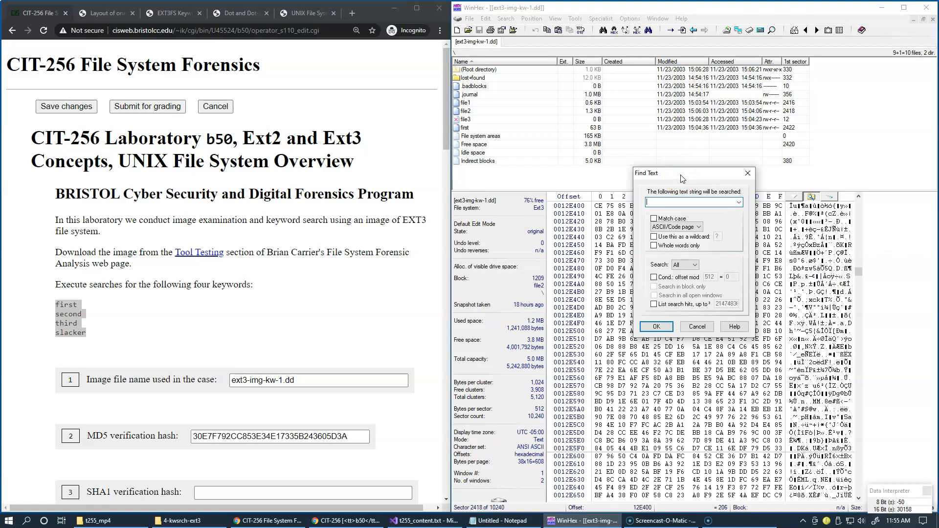
{"action": "left_click", "coordinate": [684, 228]}
{"action": "left_click", "coordinate": [694, 267]}
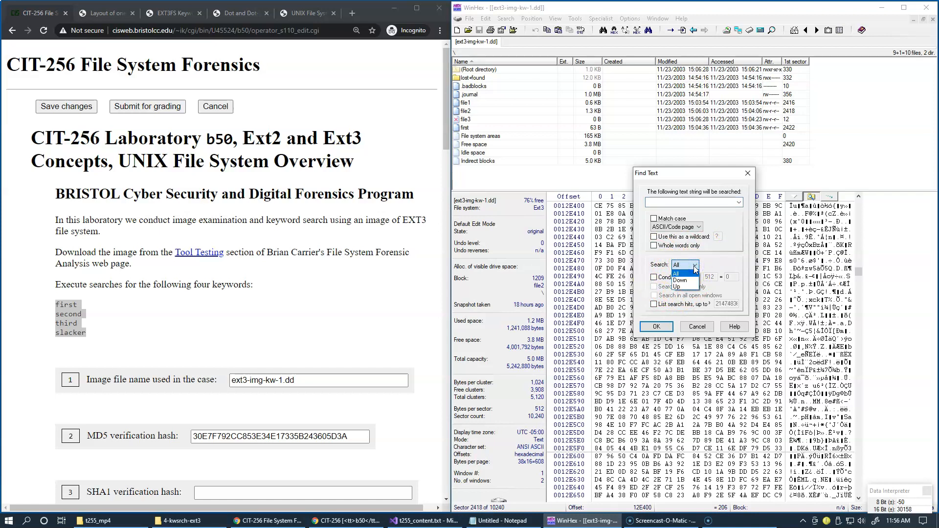
{"action": "left_click", "coordinate": [695, 267]}
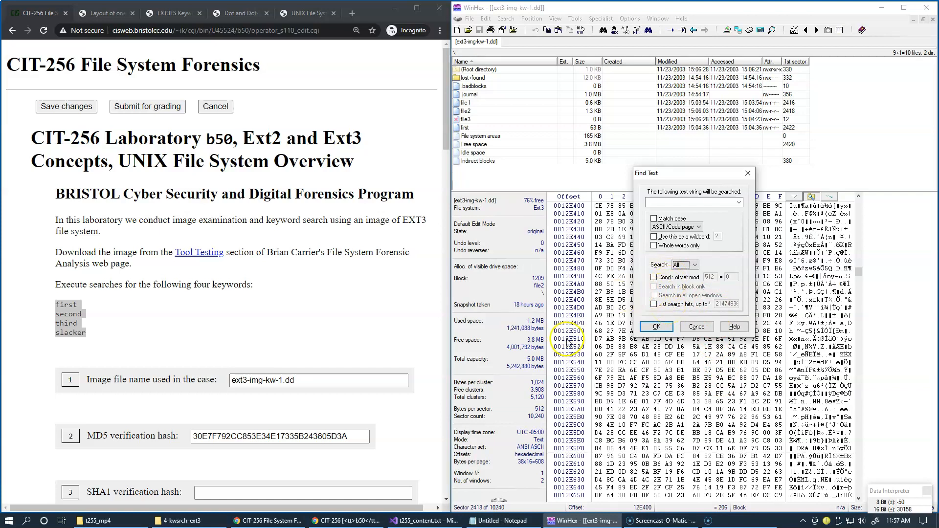
{"action": "double_click", "coordinate": [66, 304]}
{"action": "key", "text": "ctrl+c"}
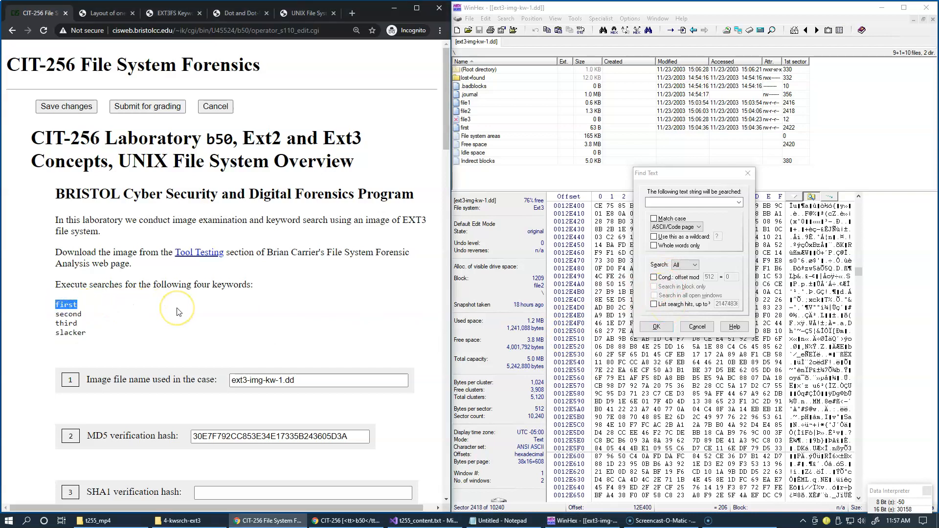
{"action": "left_click", "coordinate": [667, 202]}
{"action": "key", "text": "ctrl+v"}
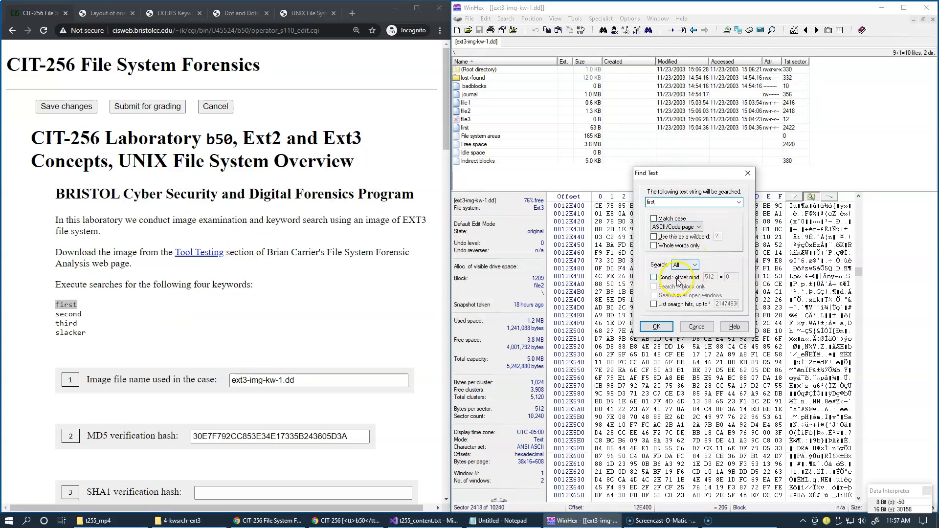
Enable listing of the search hits, run the search and dismiss the completion message.
{"action": "left_click", "coordinate": [655, 305]}
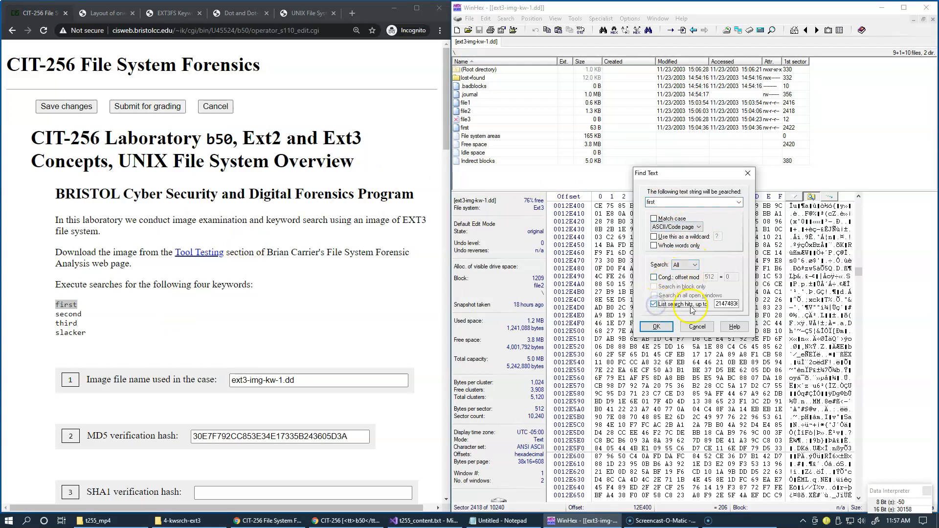
{"action": "left_click", "coordinate": [657, 327]}
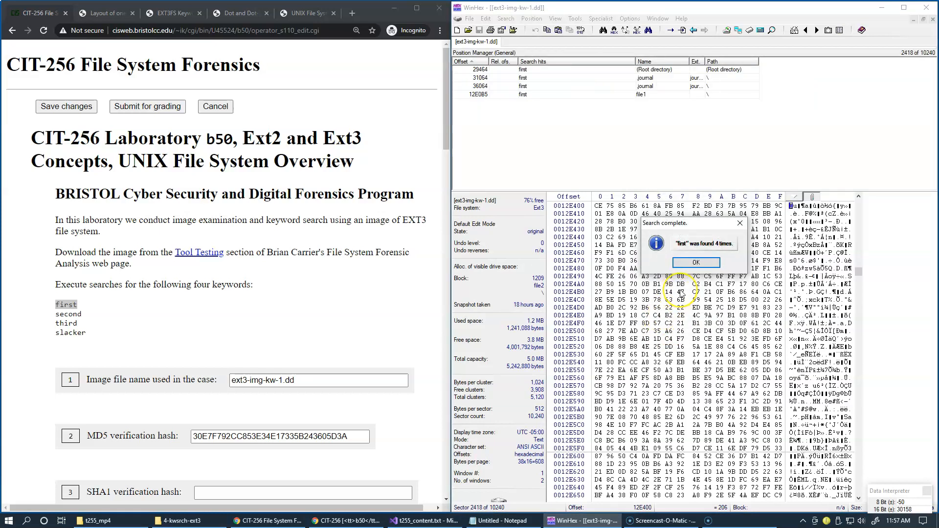
{"action": "left_click", "coordinate": [696, 263]}
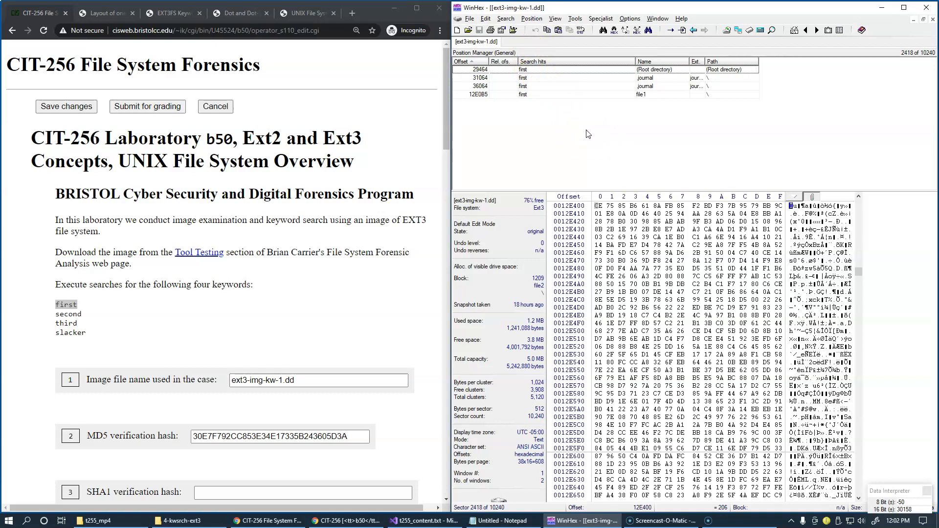
Examine the "first" hits in the root directory, both journal locations and file1, and return to the root directory hit.
{"action": "left_click", "coordinate": [528, 69]}
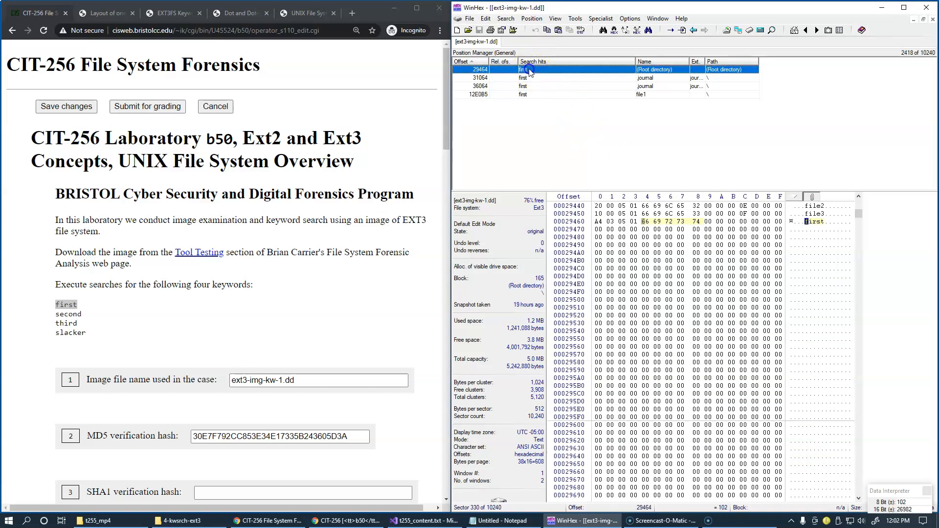
{"action": "left_click", "coordinate": [597, 139]}
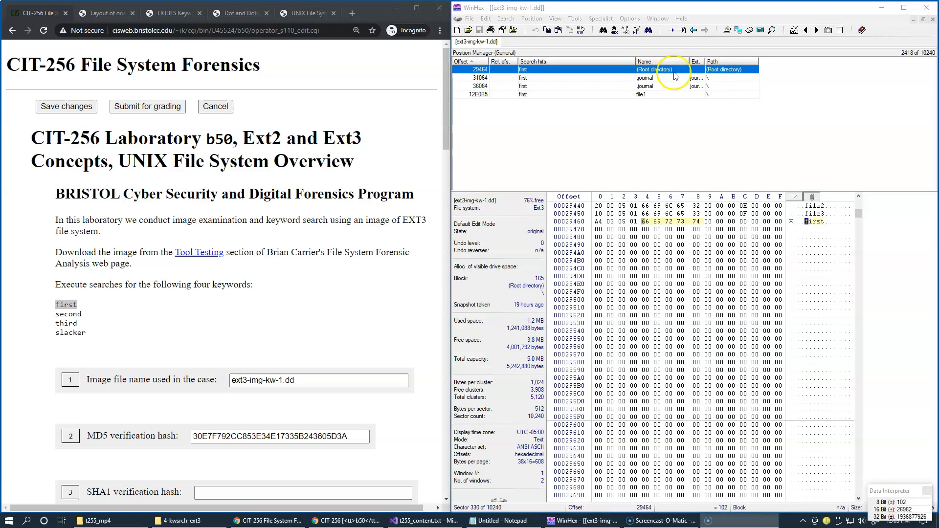
{"action": "left_click", "coordinate": [648, 78]}
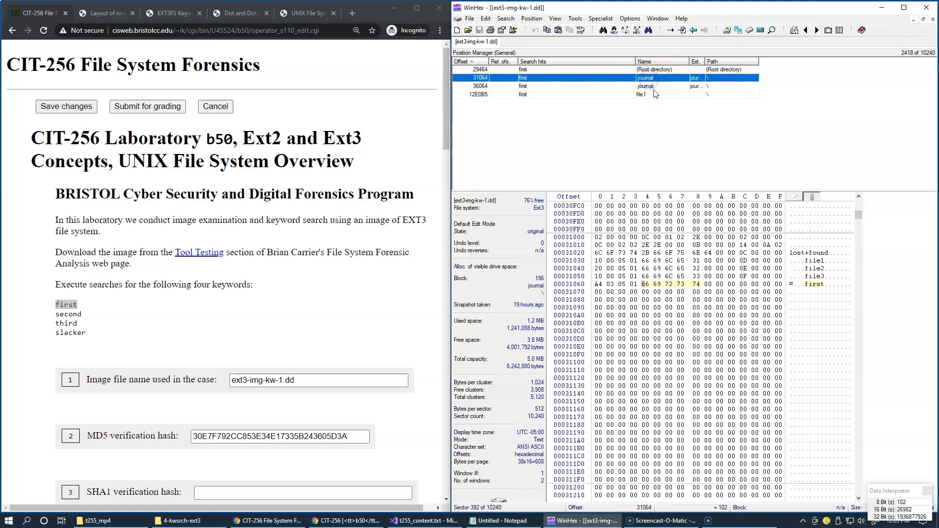
{"action": "left_click", "coordinate": [650, 86]}
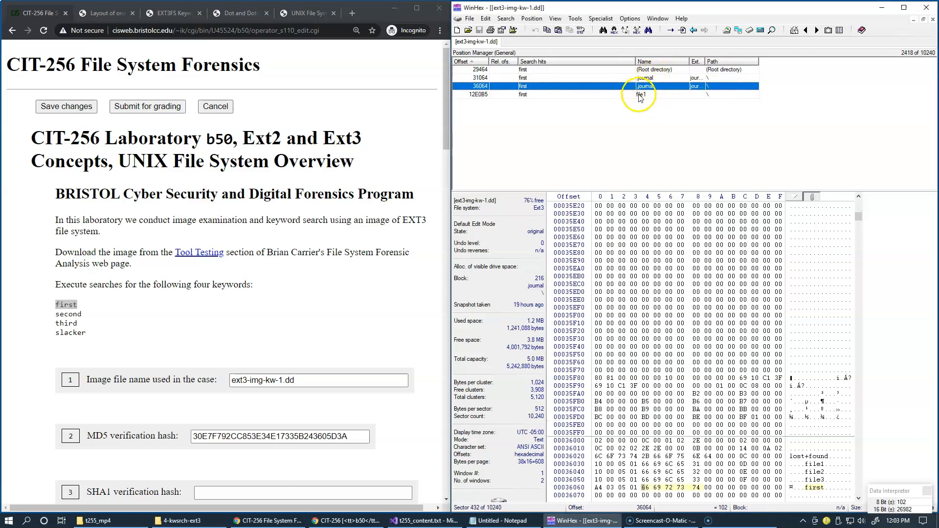
{"action": "left_click", "coordinate": [641, 94]}
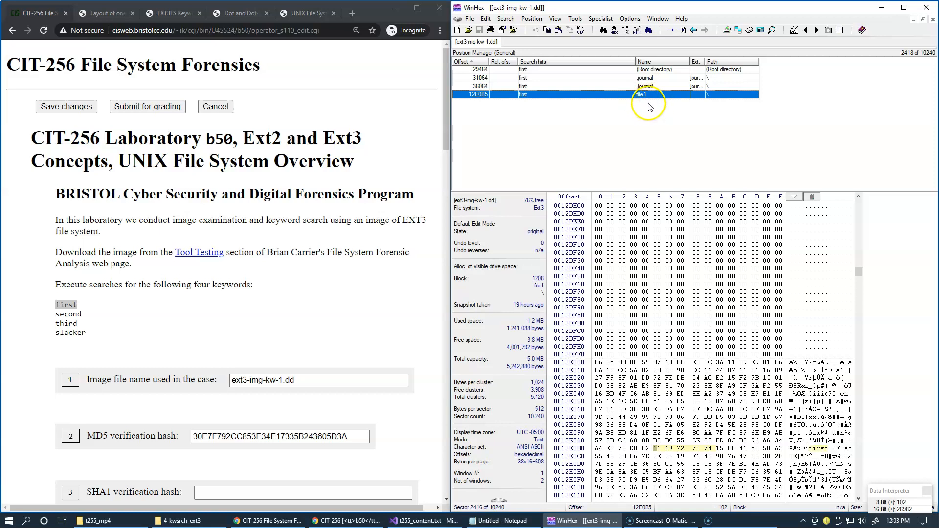
{"action": "left_click", "coordinate": [656, 72]}
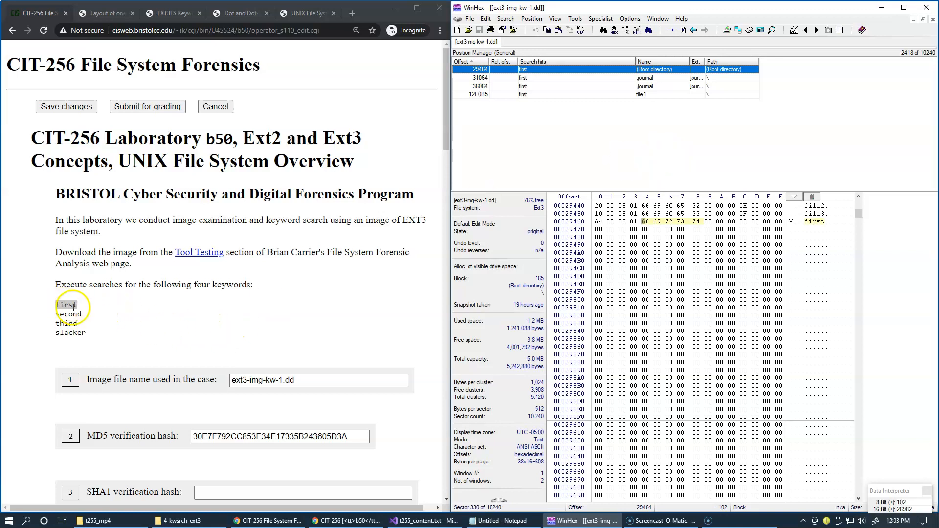
{"action": "left_click", "coordinate": [127, 312]}
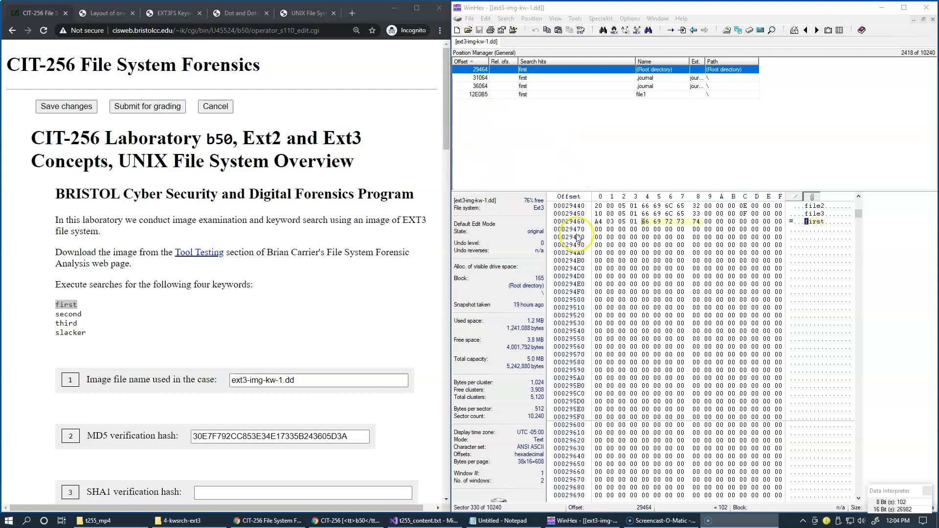
Switch the offset display from hexadecimal to decimal.
{"action": "left_click", "coordinate": [573, 220]}
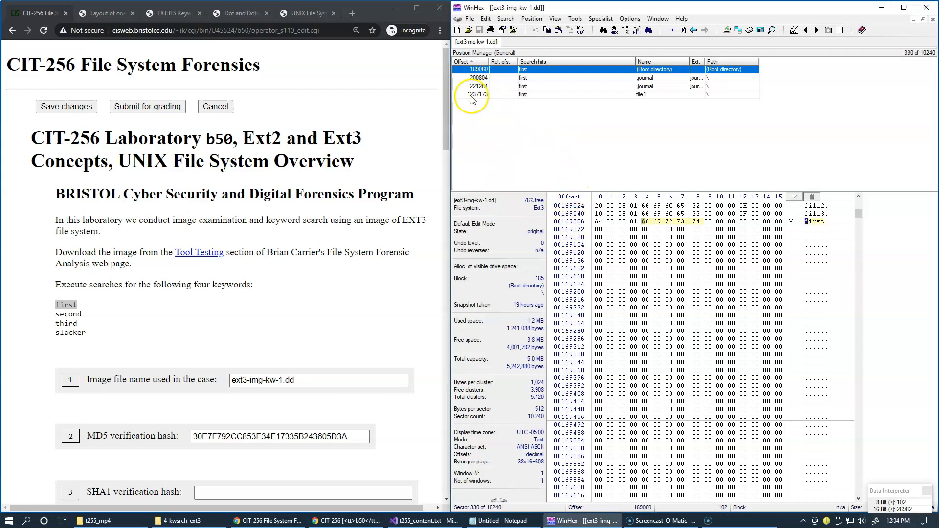
{"action": "left_click", "coordinate": [569, 222]}
{"action": "left_click", "coordinate": [567, 223]}
{"action": "left_click", "coordinate": [567, 223]}
{"action": "left_click", "coordinate": [568, 223]}
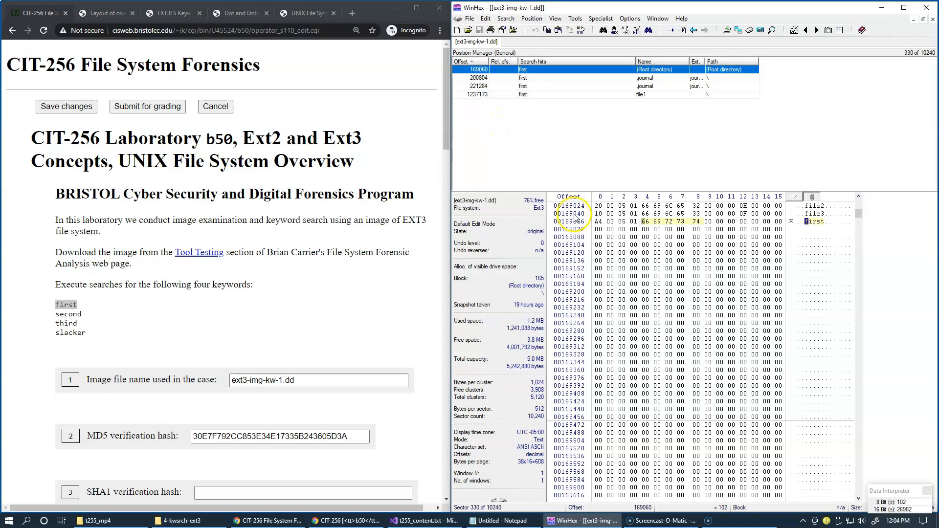
{"action": "key", "text": "alt+p"}
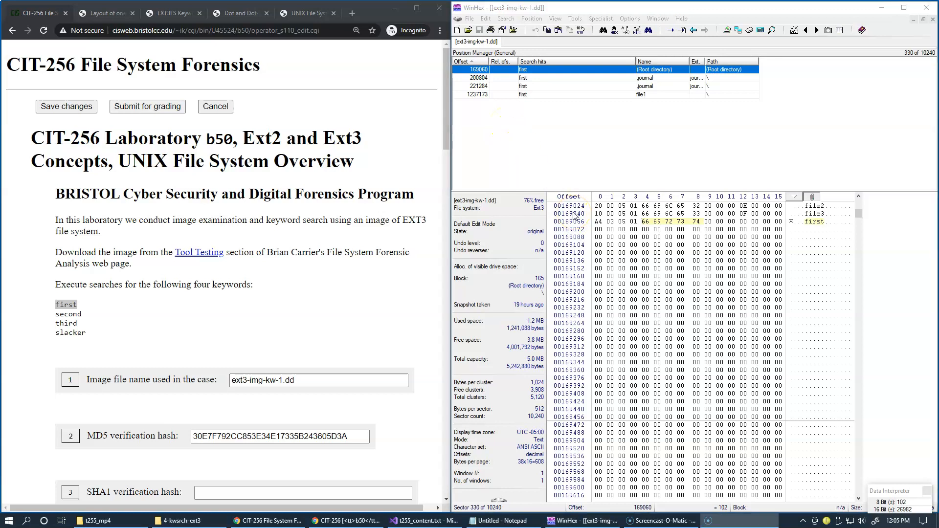
Answer question 11 of the lab form about the forensic software used with "WinHex 15.0".
{"action": "left_click_drag", "start_coordinate": [446, 126], "coordinate": [442, 278]}
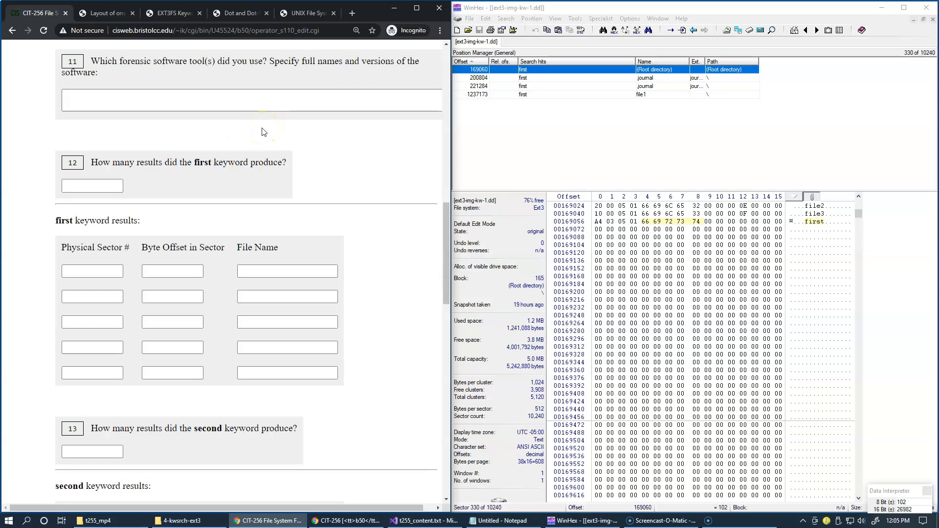
{"action": "left_click", "coordinate": [230, 105]}
{"action": "type", "text": "WinHex 15.0"}
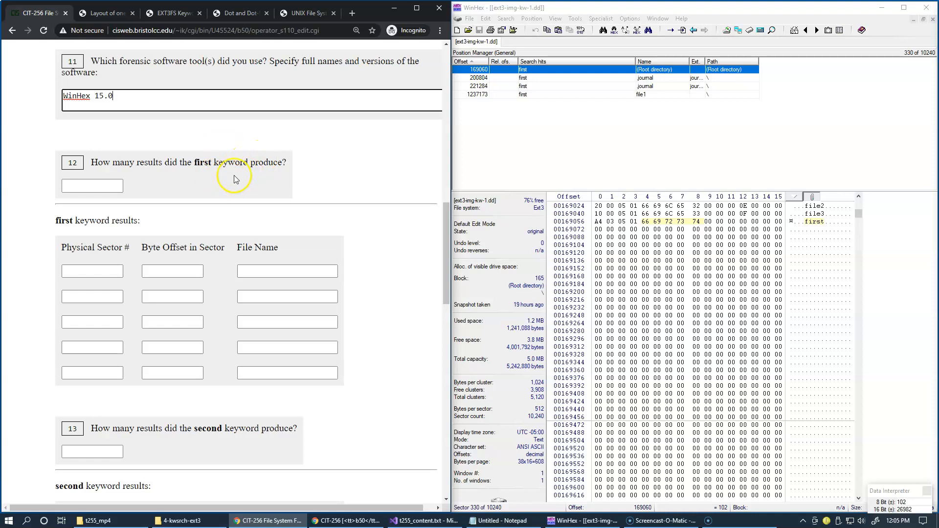
Enter 4 as the number of results for the first keyword and 330 as the first row's physical sector.
{"action": "left_click", "coordinate": [87, 182]}
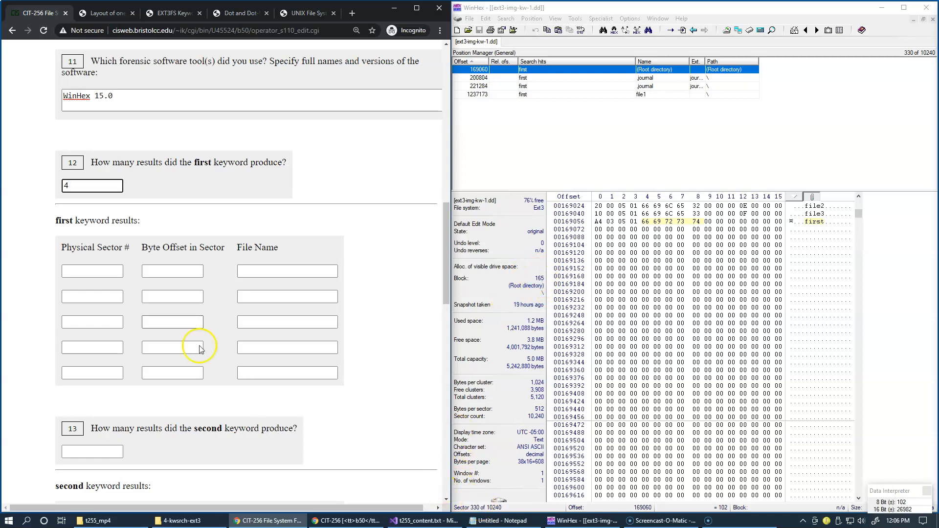
{"action": "left_click", "coordinate": [107, 271]}
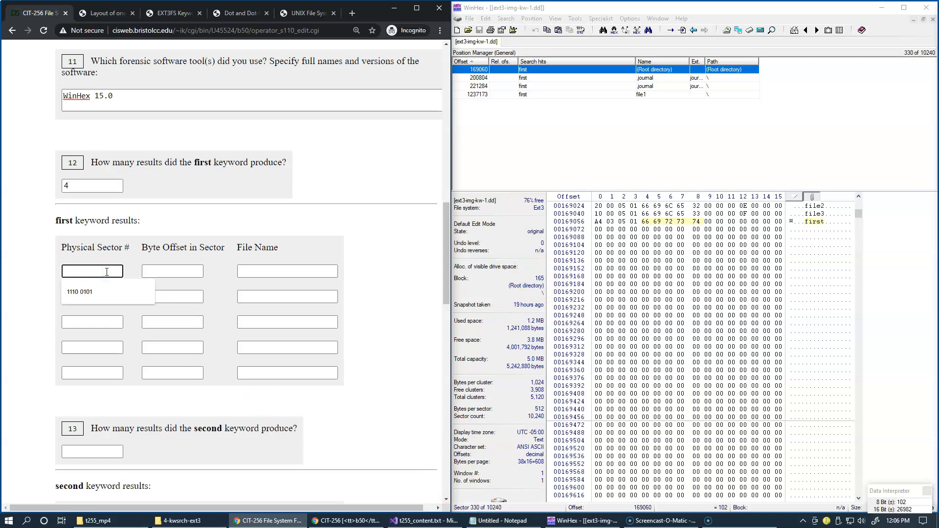
{"action": "type", "text": "330"}
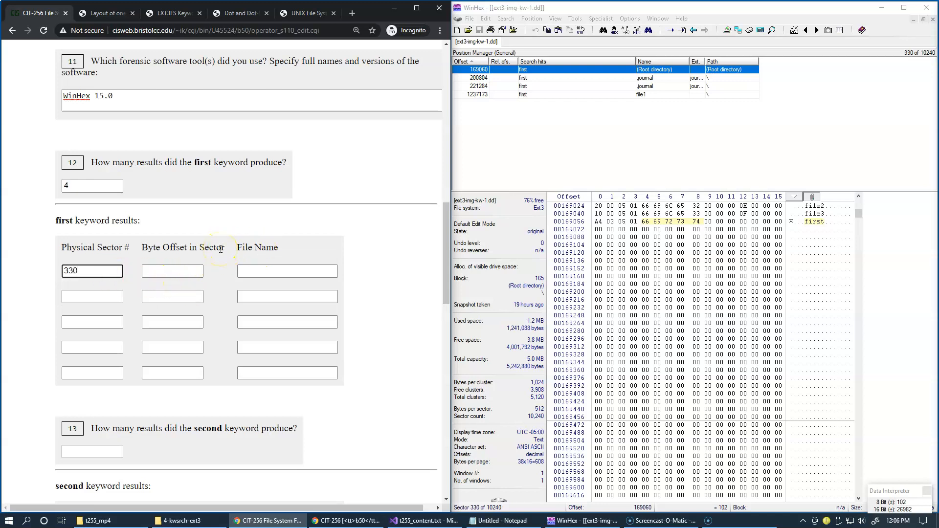
Select the bytes from the start of sector 330 up to the root directory's "first" hit to measure its offset.
{"action": "left_click", "coordinate": [858, 214]}
{"action": "left_click", "coordinate": [859, 196]}
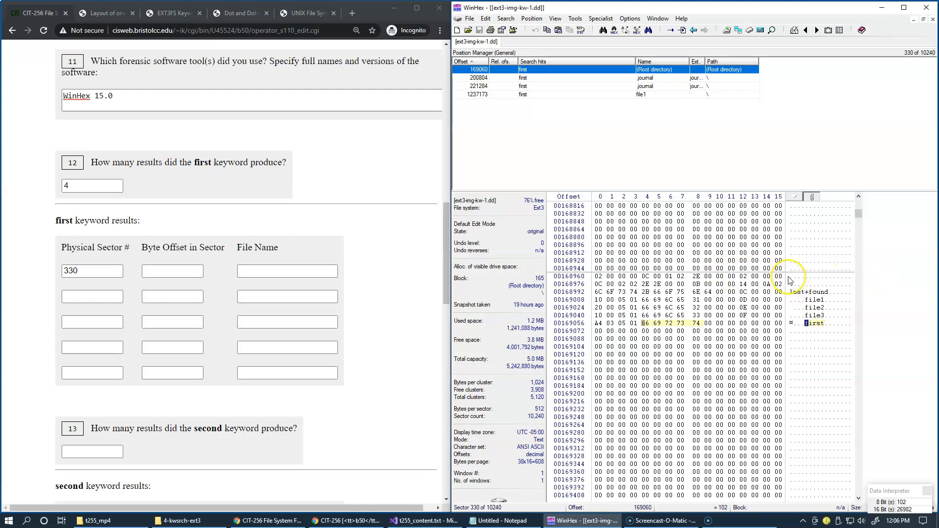
{"action": "left_click_drag", "start_coordinate": [788, 276], "coordinate": [815, 320]}
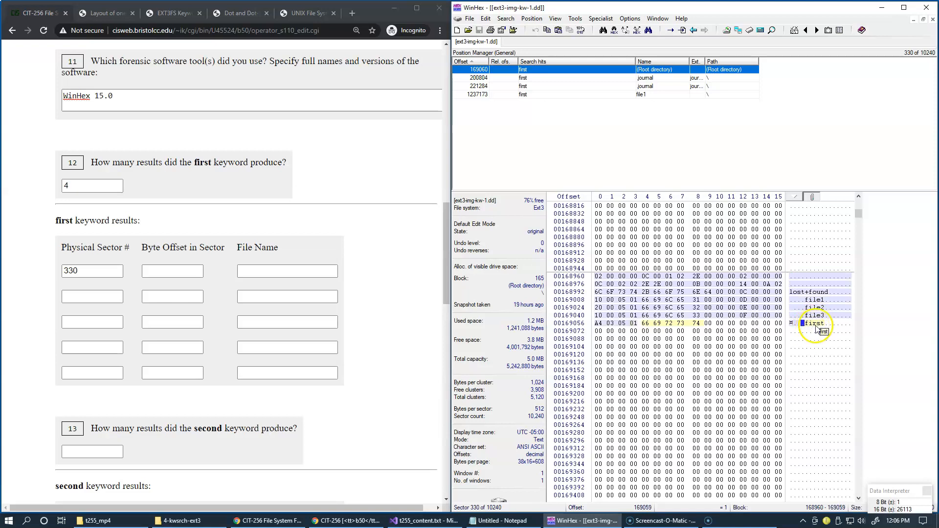
{"action": "left_click", "coordinate": [927, 491]}
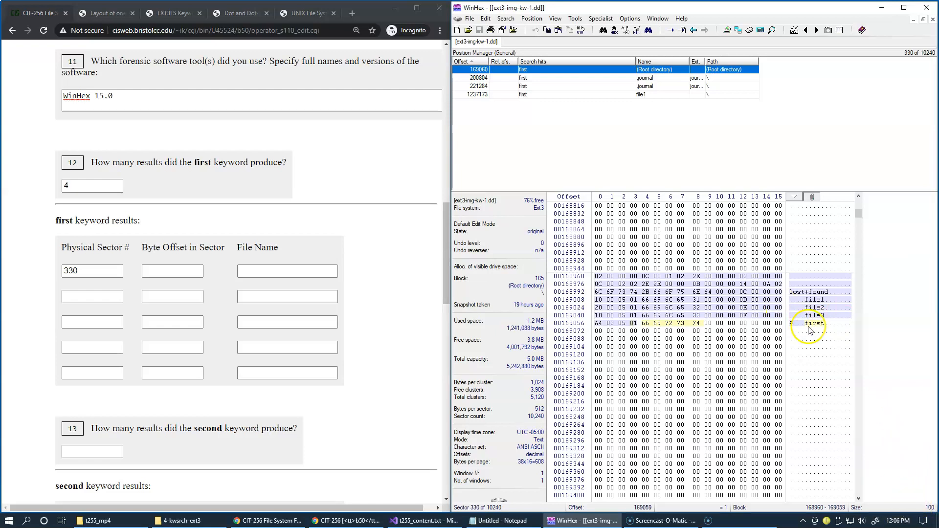
{"action": "left_click_drag", "start_coordinate": [805, 327], "coordinate": [794, 307]}
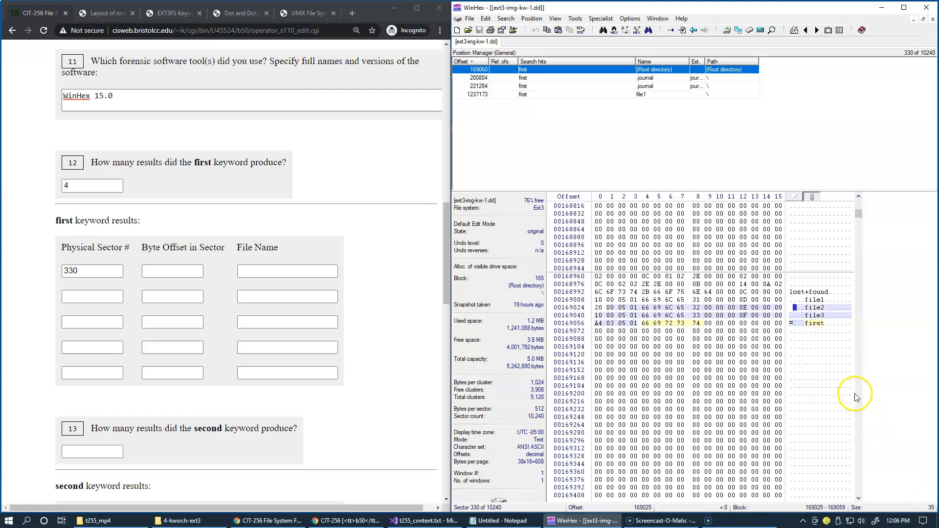
{"action": "left_click_drag", "start_coordinate": [791, 276], "coordinate": [803, 328]}
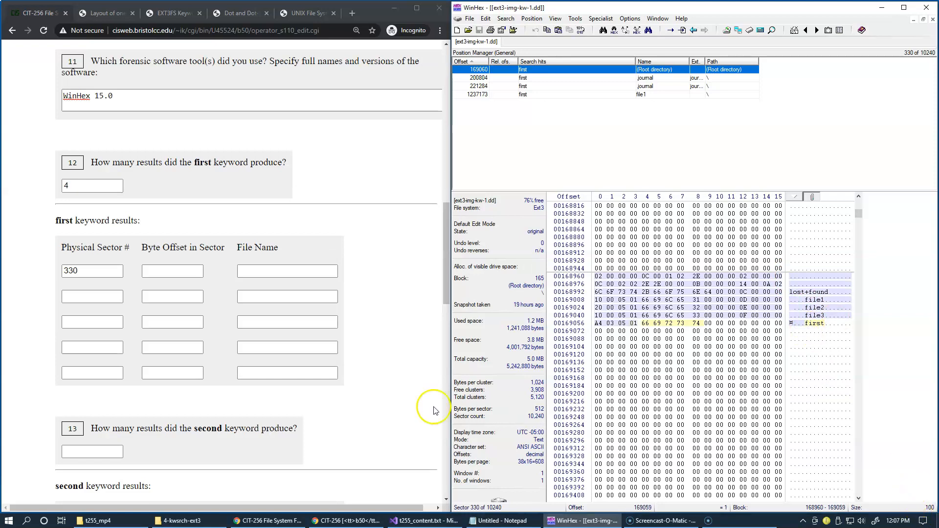
Enter byte offset 100 and file name "Root directory" in the first row of the "first" keyword results.
{"action": "left_click", "coordinate": [175, 271]}
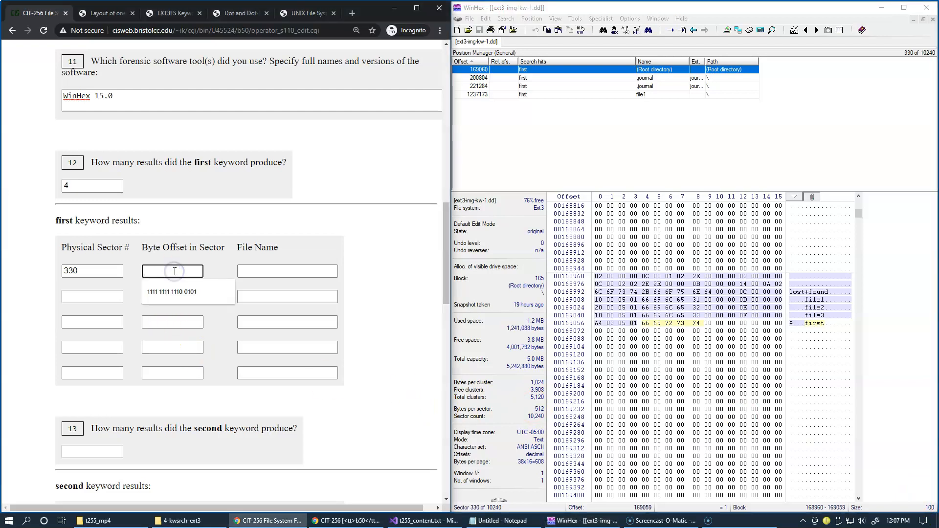
{"action": "type", "text": "100"}
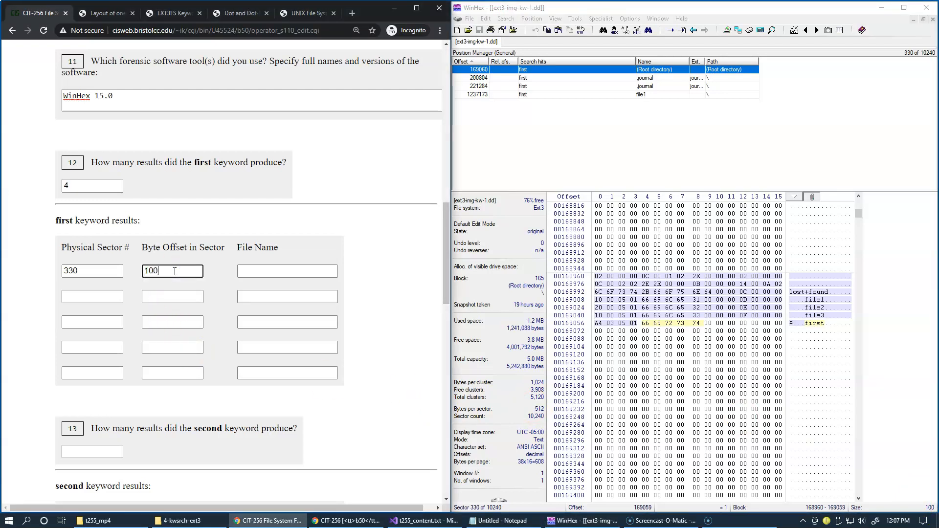
{"action": "left_click", "coordinate": [255, 265]}
{"action": "left_click", "coordinate": [308, 270]}
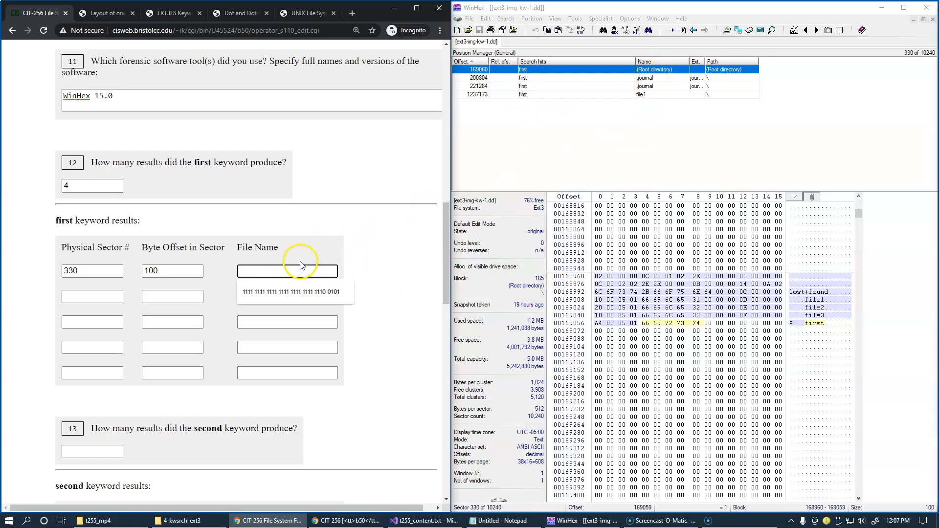
{"action": "type", "text": "Root directory"}
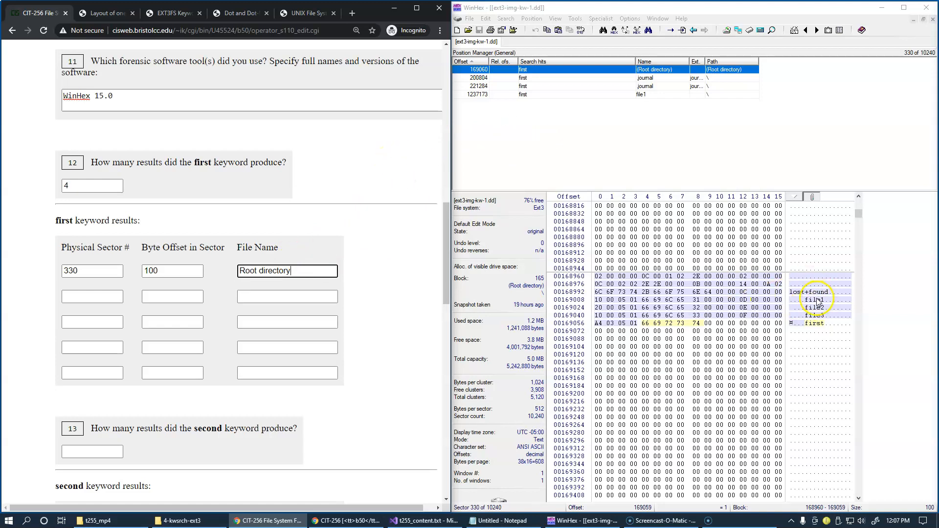
{"action": "left_click", "coordinate": [251, 266]}
Measure the first journal hit's offset within its sector and record sector 392, byte offset 100 and file name .journal in the second row.
{"action": "left_click", "coordinate": [524, 78]}
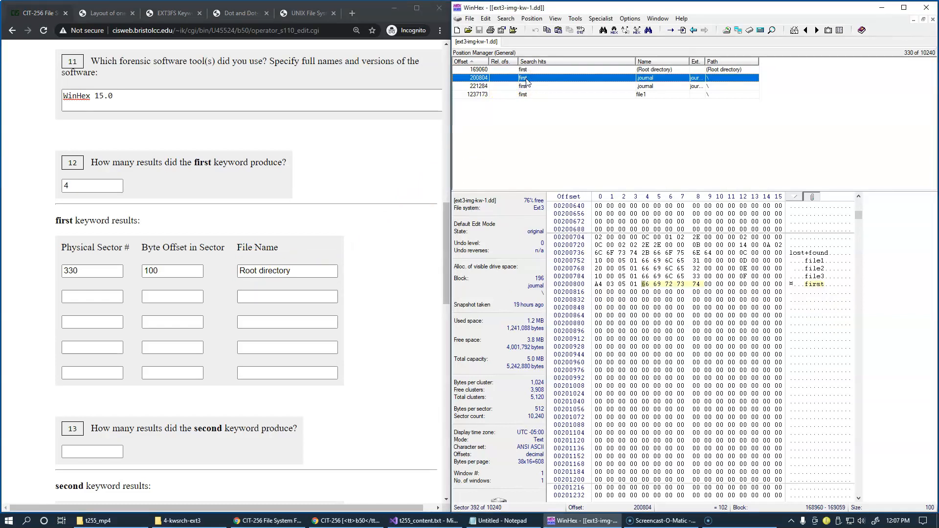
{"action": "left_click", "coordinate": [292, 297]}
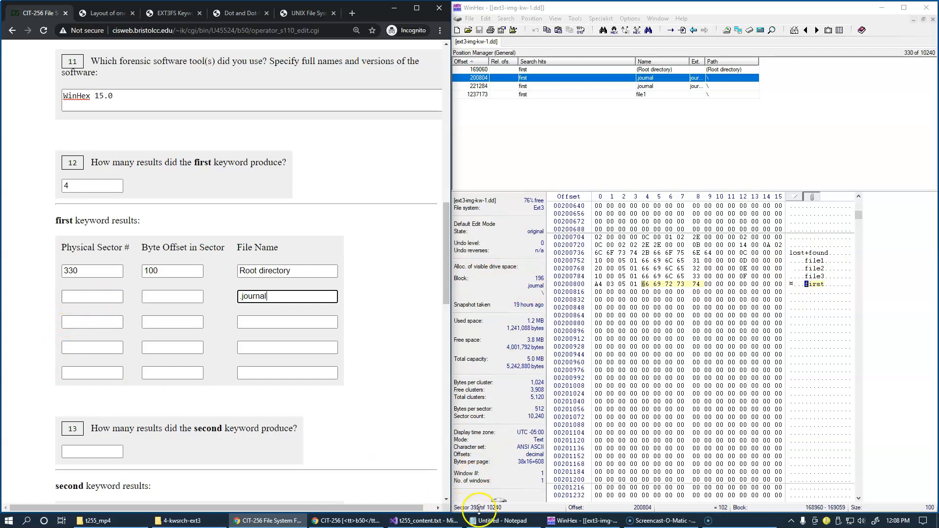
{"action": "left_click", "coordinate": [90, 296]}
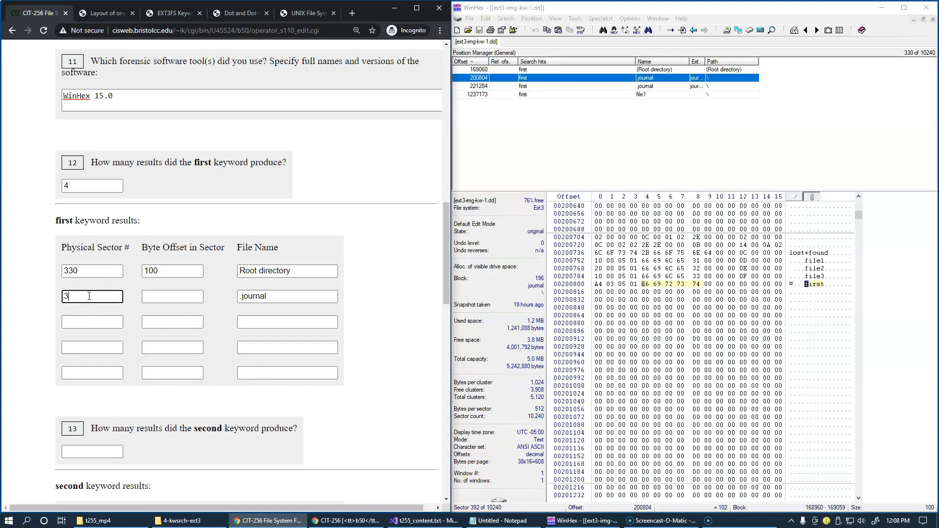
{"action": "left_click", "coordinate": [791, 238]}
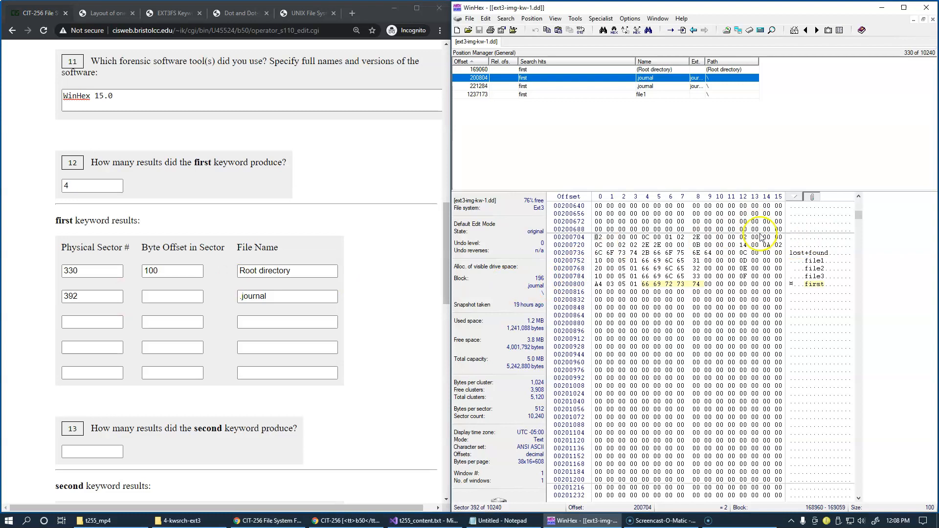
{"action": "left_click_drag", "start_coordinate": [790, 238], "coordinate": [802, 284]}
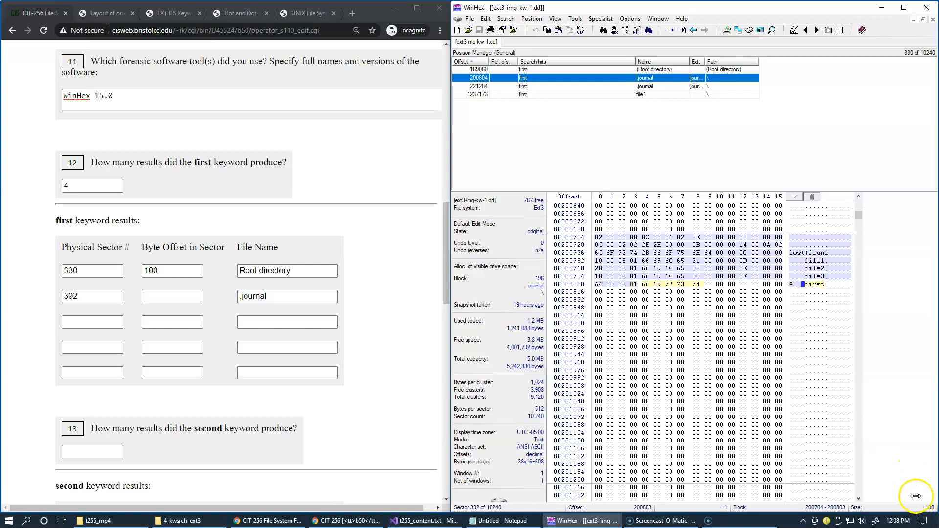
{"action": "left_click", "coordinate": [164, 295]}
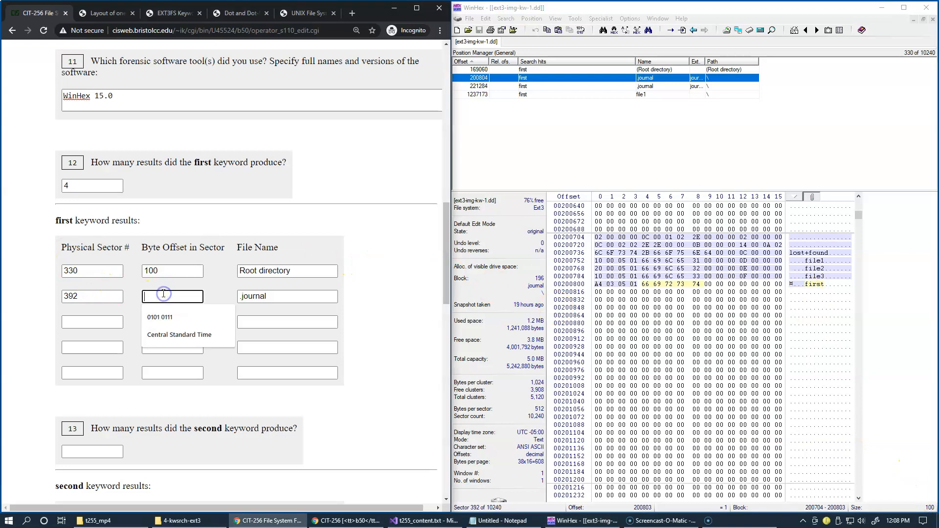
{"action": "type", "text": "100"}
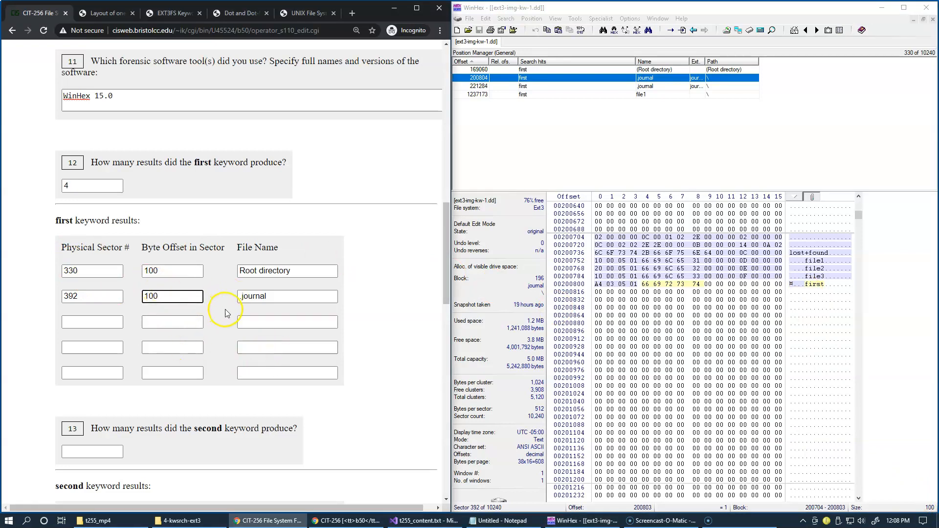
Measure the second journal hit's offset within its sector and record sector 432, byte offset 100 and file name .journal in the third row.
{"action": "left_click", "coordinate": [521, 87]}
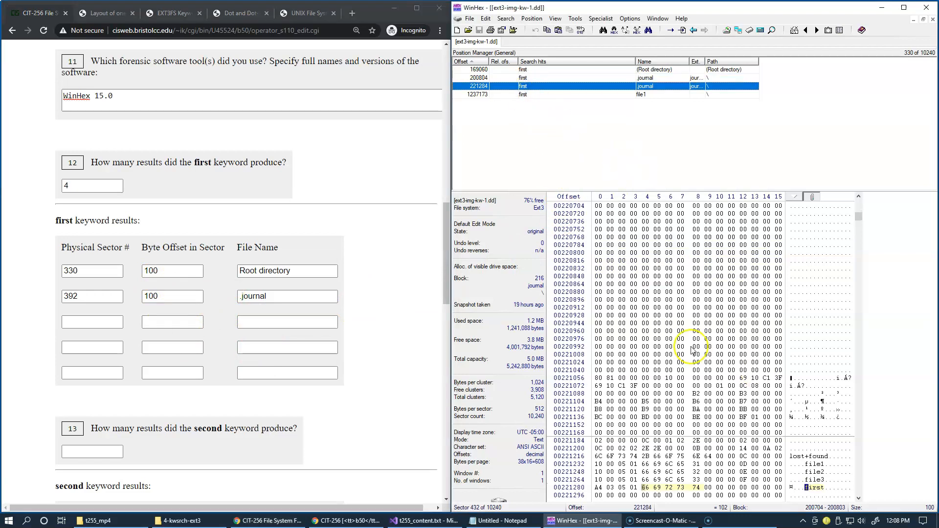
{"action": "left_click", "coordinate": [857, 500]}
{"action": "left_click_drag", "start_coordinate": [857, 499], "coordinate": [858, 500]}
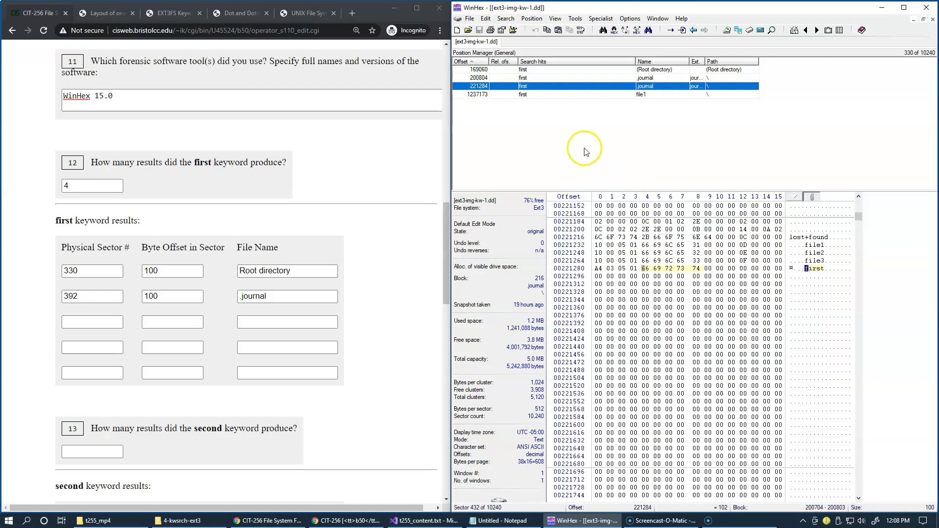
{"action": "triple_click", "coordinate": [238, 294]}
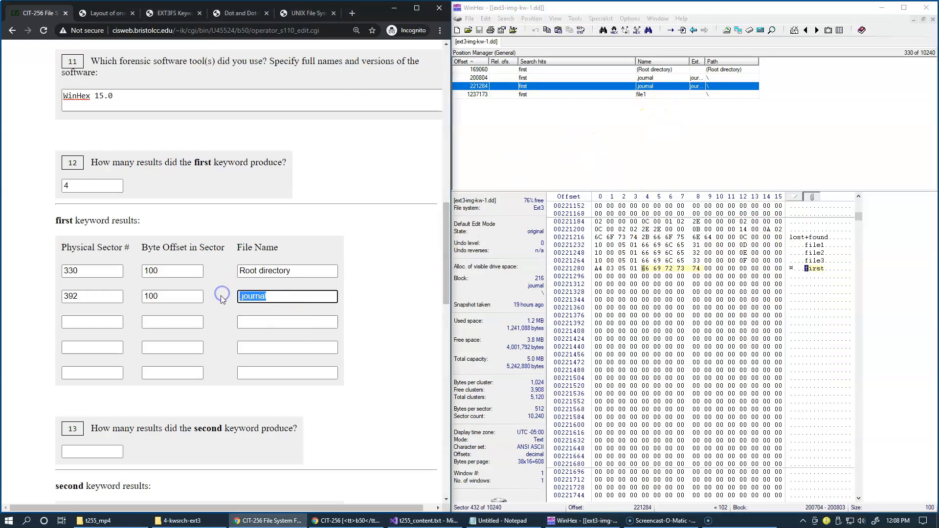
{"action": "key", "text": "ctrl+c"}
{"action": "left_click", "coordinate": [247, 323]}
{"action": "key", "text": "ctrl+v"}
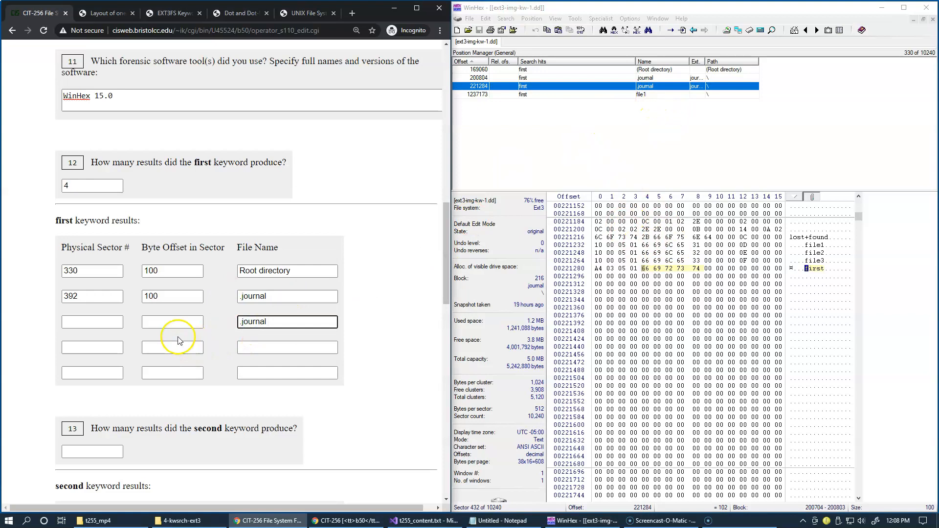
{"action": "left_click_drag", "start_coordinate": [791, 222], "coordinate": [800, 270]}
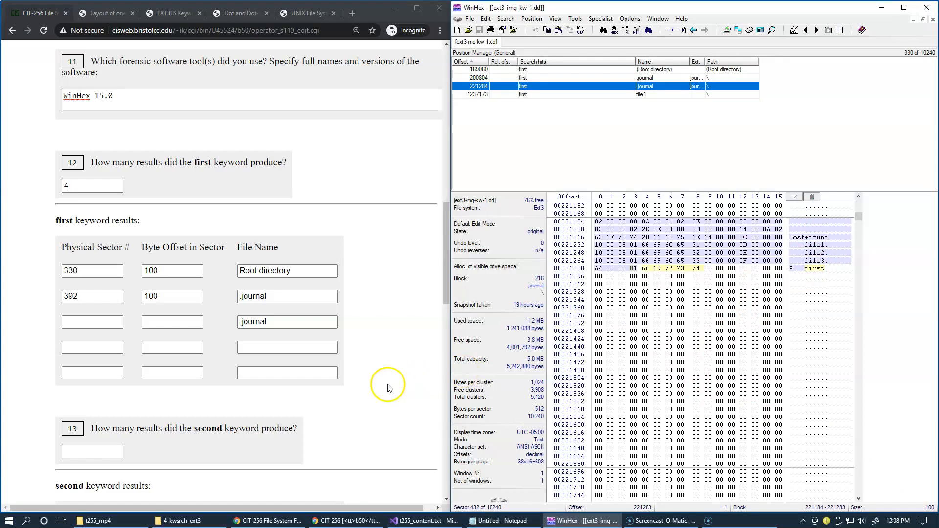
{"action": "left_click", "coordinate": [183, 321]}
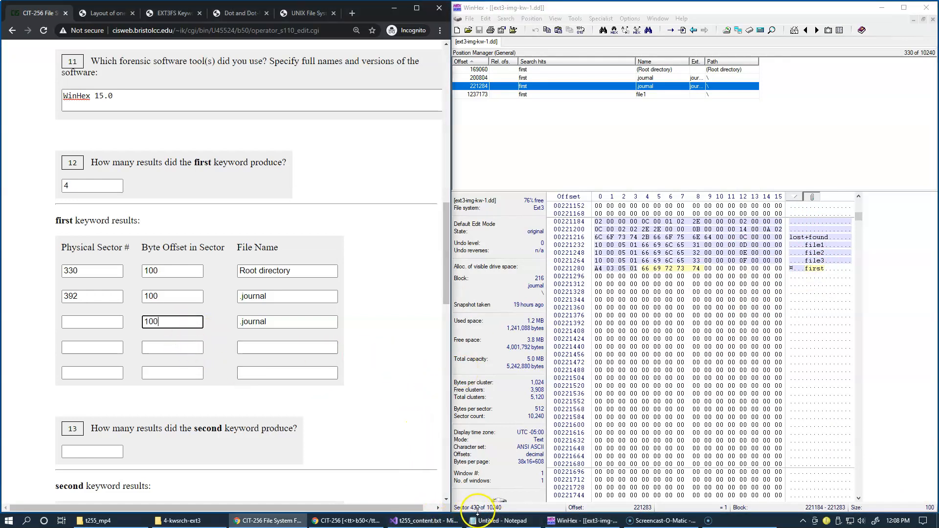
{"action": "left_click", "coordinate": [77, 324]}
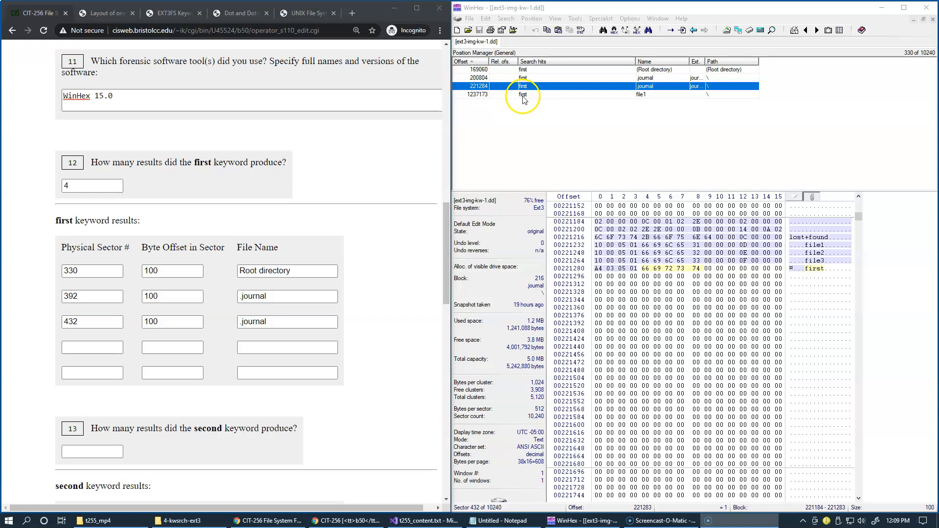
Measure the file1 hit's offset within its sector and record sector 2416, byte offset 181 and file name file1 in the fourth row.
{"action": "left_click", "coordinate": [523, 95]}
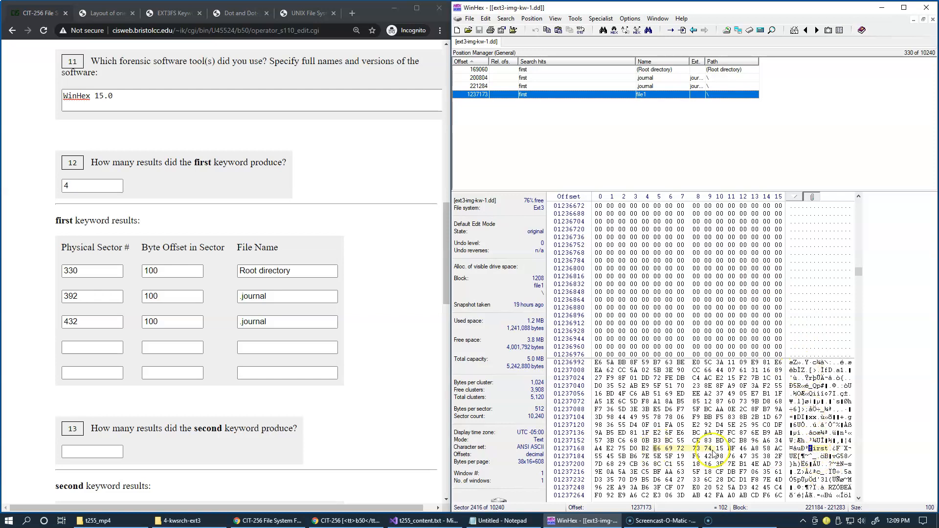
{"action": "left_click_drag", "start_coordinate": [790, 363], "coordinate": [802, 449]}
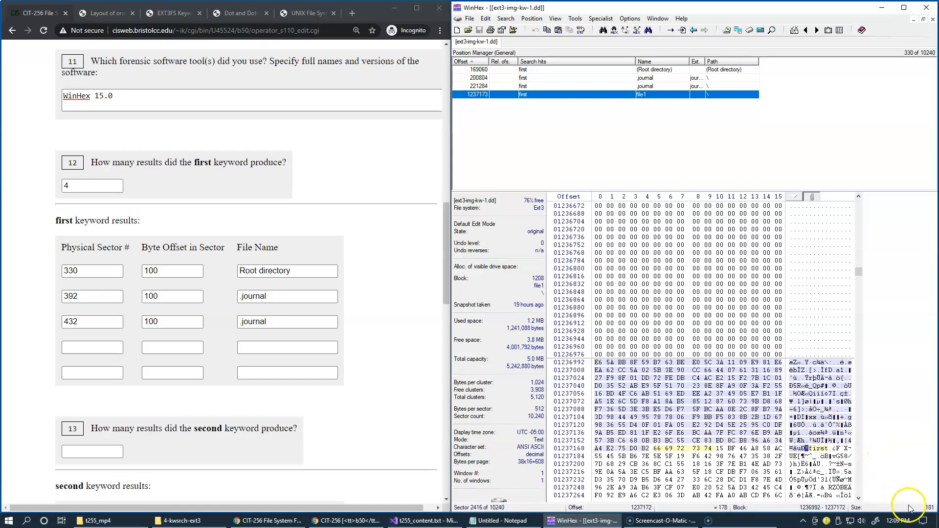
{"action": "left_click", "coordinate": [177, 348]}
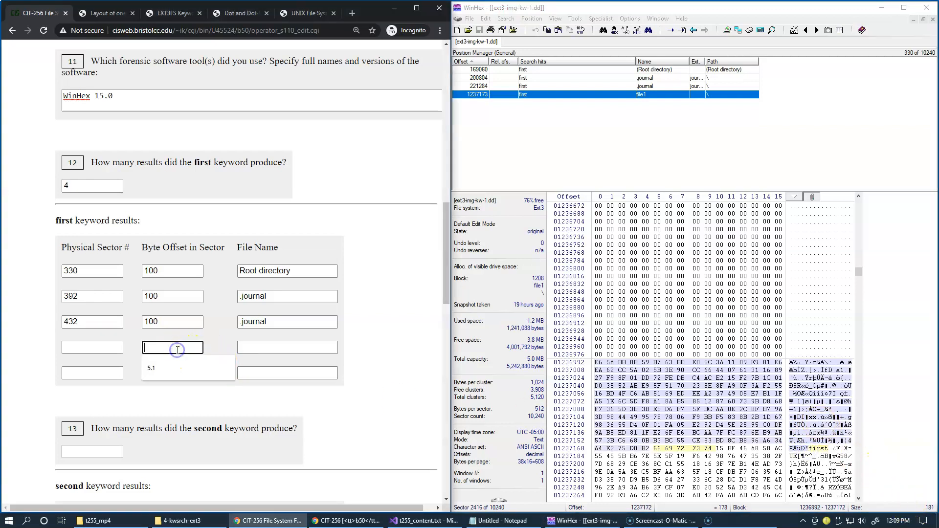
{"action": "type", "text": "181"}
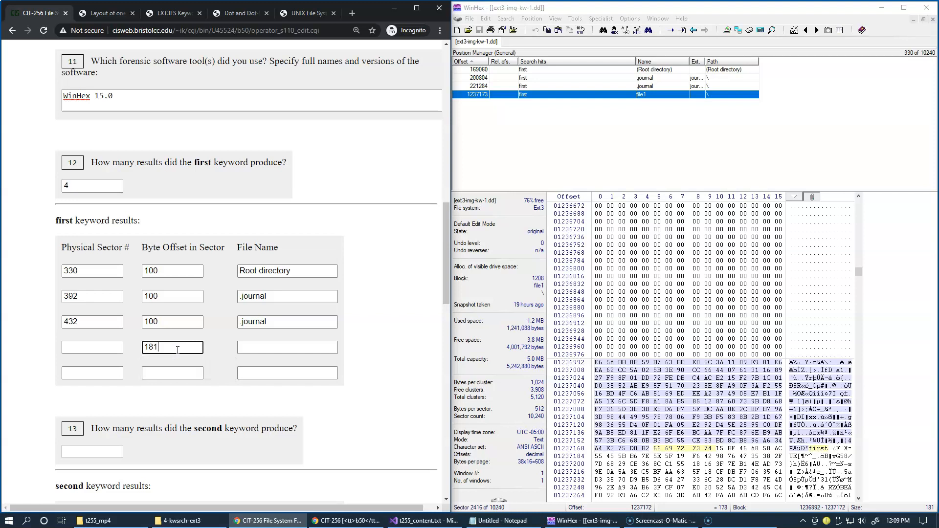
{"action": "left_click", "coordinate": [248, 348]}
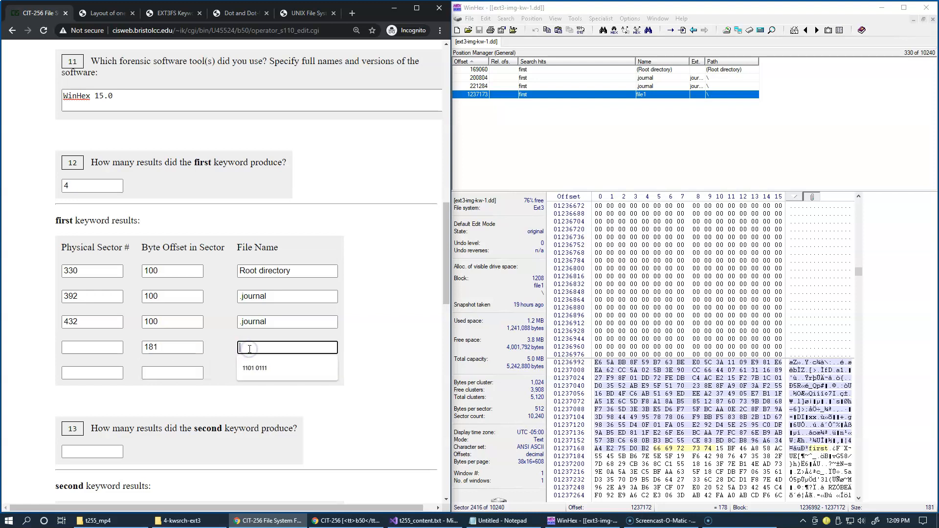
{"action": "type", "text": "file1"}
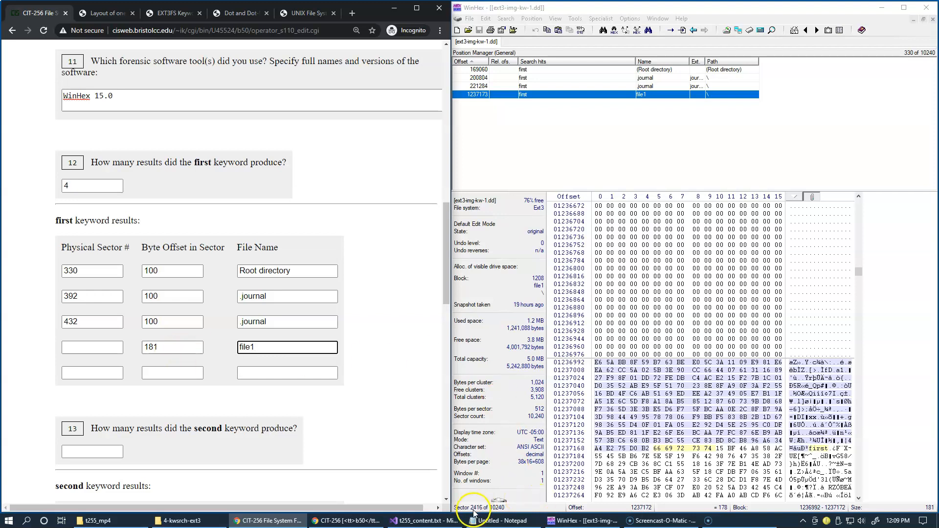
{"action": "left_click", "coordinate": [107, 347]}
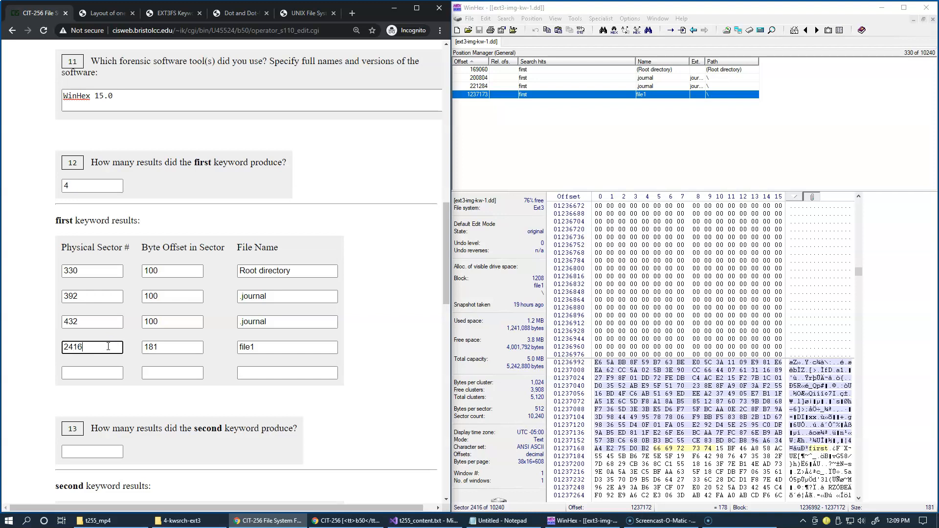
Clear the selected block of bytes in the disk image.
{"action": "left_click", "coordinate": [570, 404]}
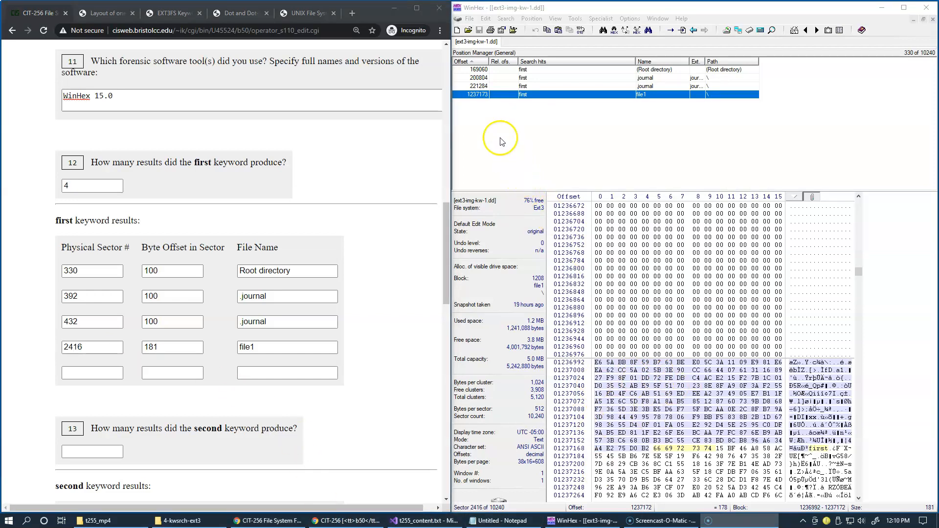
{"action": "left_click", "coordinate": [484, 18]}
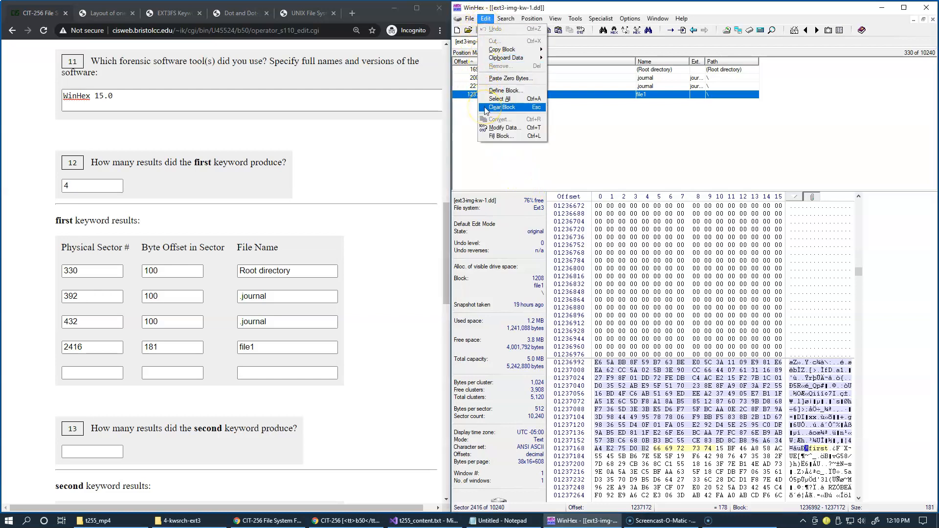
{"action": "left_click", "coordinate": [498, 108]}
Save the lab form's changes and highlight the keywords second, third and slacker in its instructions.
{"action": "left_click_drag", "start_coordinate": [446, 240], "coordinate": [384, 88]}
{"action": "left_click", "coordinate": [69, 108]}
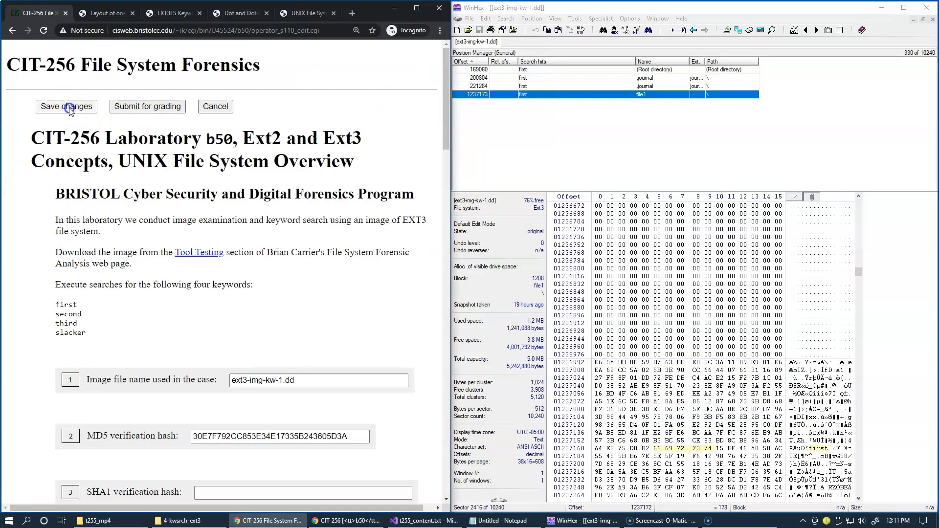
{"action": "left_click_drag", "start_coordinate": [87, 337], "coordinate": [6, 314]}
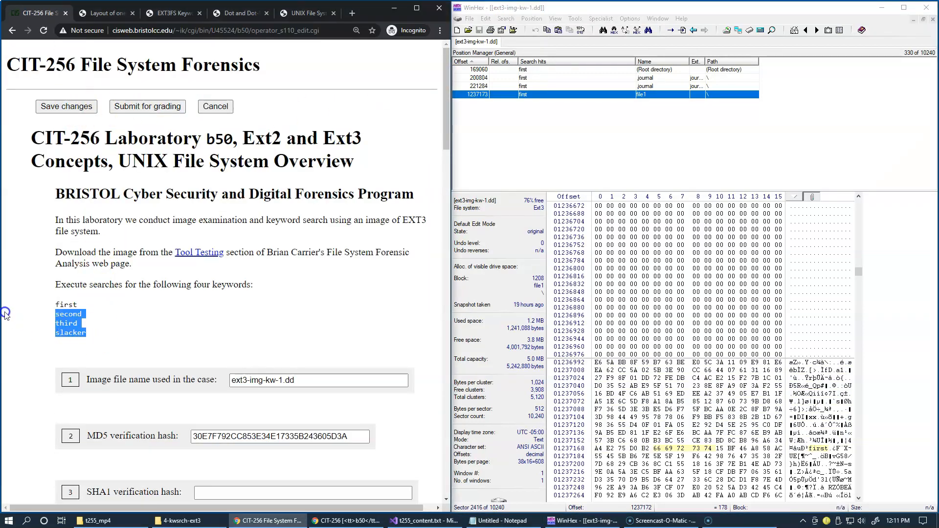